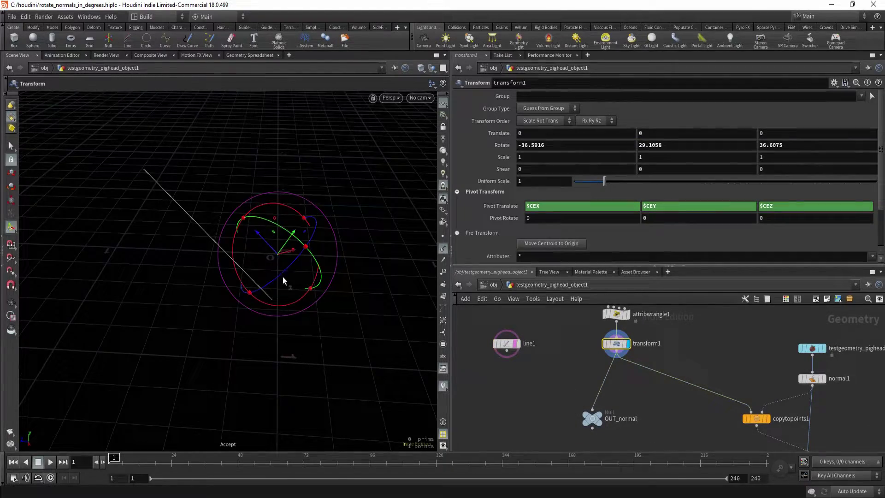
- Rotate transform1 freehand with the Rotate tool to turn the normals copied onto the pig head
key(r)
mouse_move(283, 277)
mouse_down()
mouse_move(283, 267)
mouse_move(264, 268)
mouse_move(280, 285)
mouse_move(267, 280)
mouse_up()
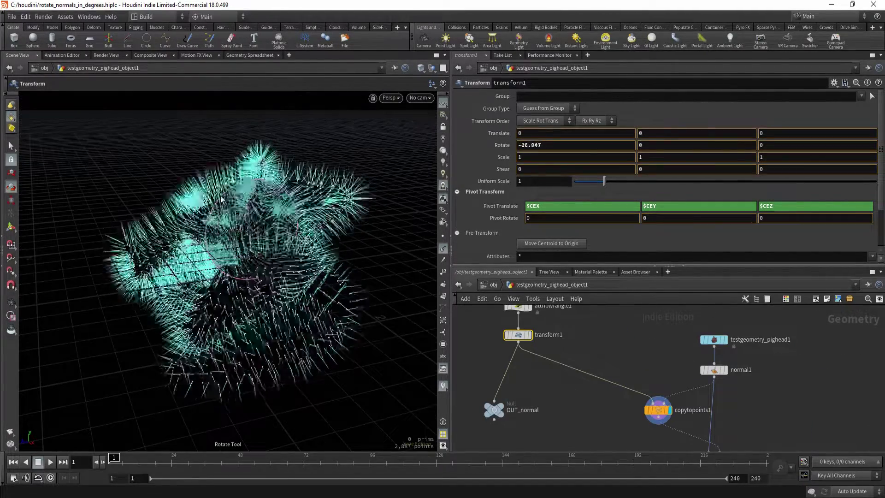
drag(221, 199, 249, 234)
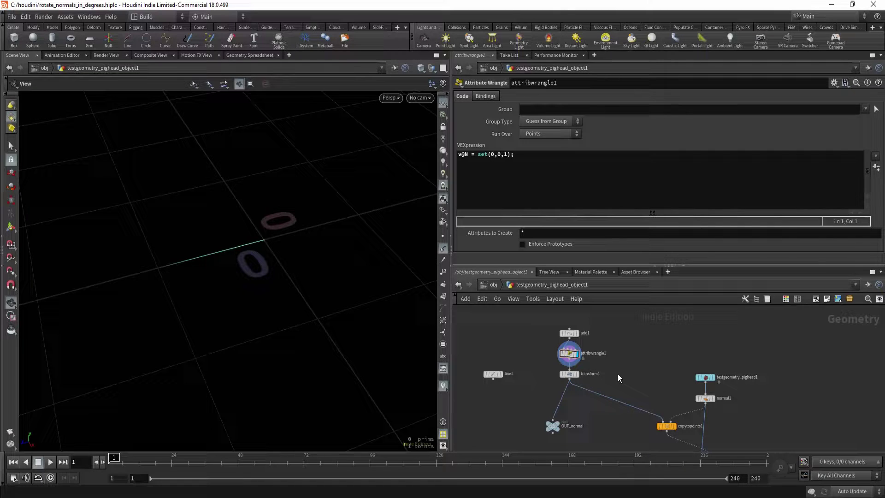
- Display add1 and attribwrangle1 in turn to examine the single origin point and the normal assigned to it
middle_drag(616, 372, 616, 362)
middle_drag(531, 354, 531, 360)
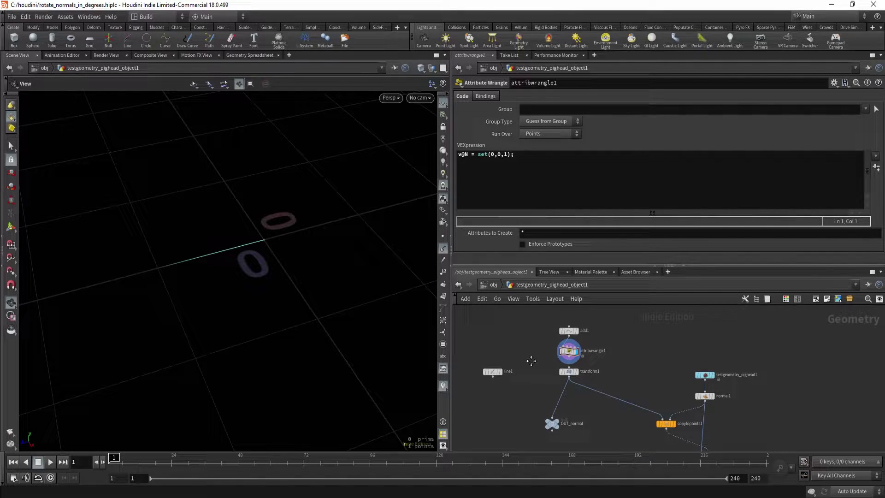
scroll(530, 319, up, 2)
click(579, 333)
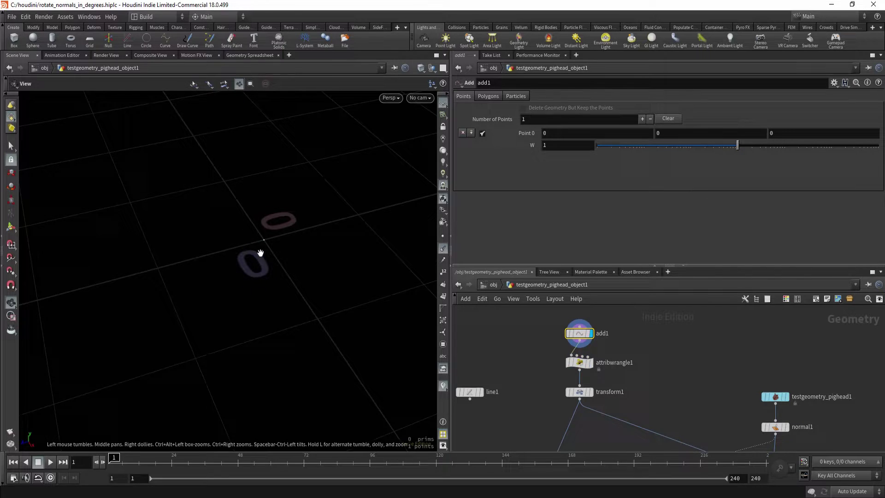
middle_drag(261, 253, 238, 223)
click(579, 363)
click(591, 363)
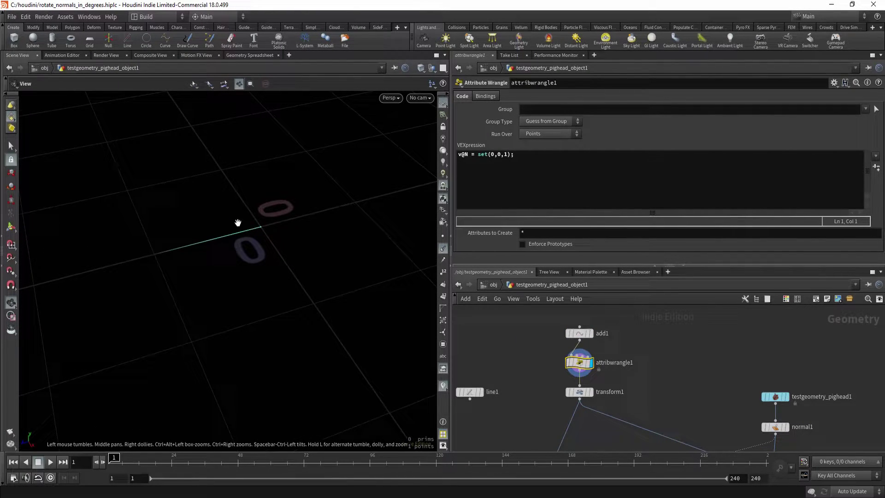
drag(297, 217, 277, 236)
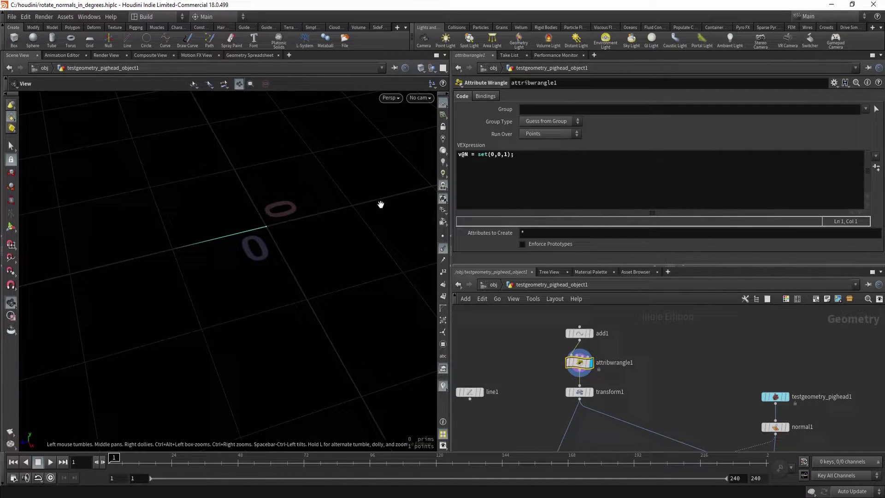
- Display transform1 and rotate the normal freehand to about -36.6, 29.1 and 36.6 degrees in X, Y and Z
middle_drag(647, 378, 641, 355)
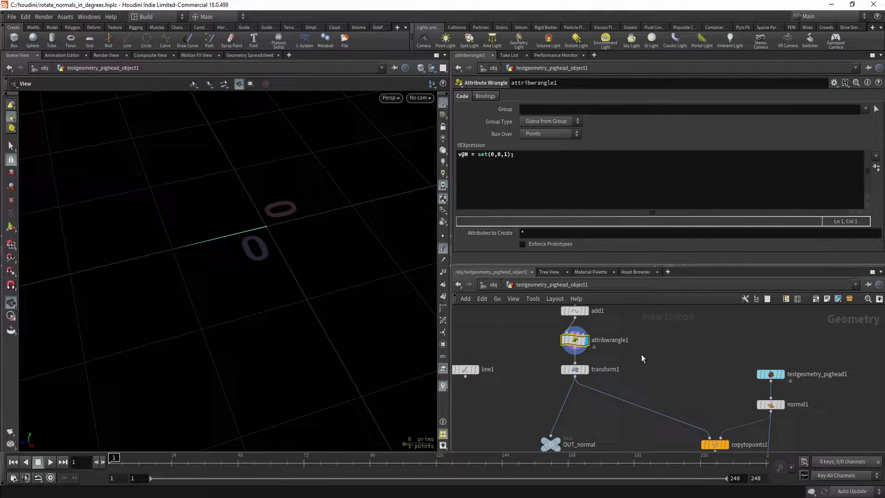
click(575, 369)
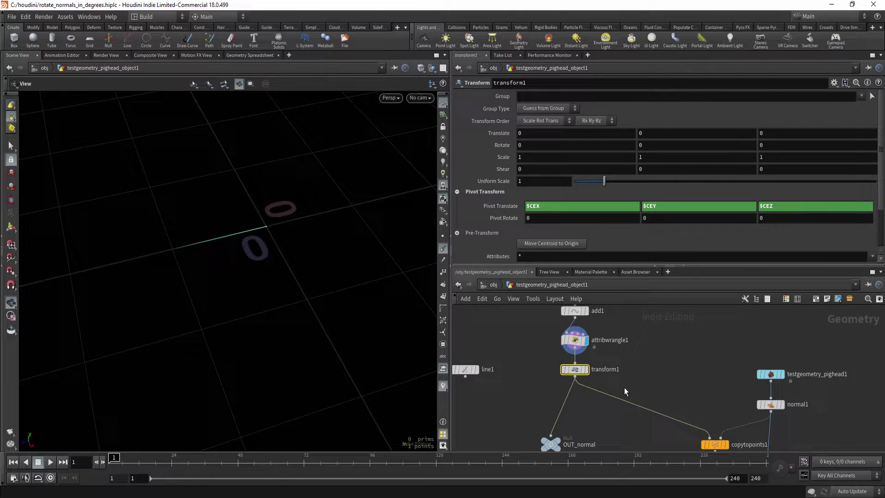
middle_drag(640, 369, 636, 360)
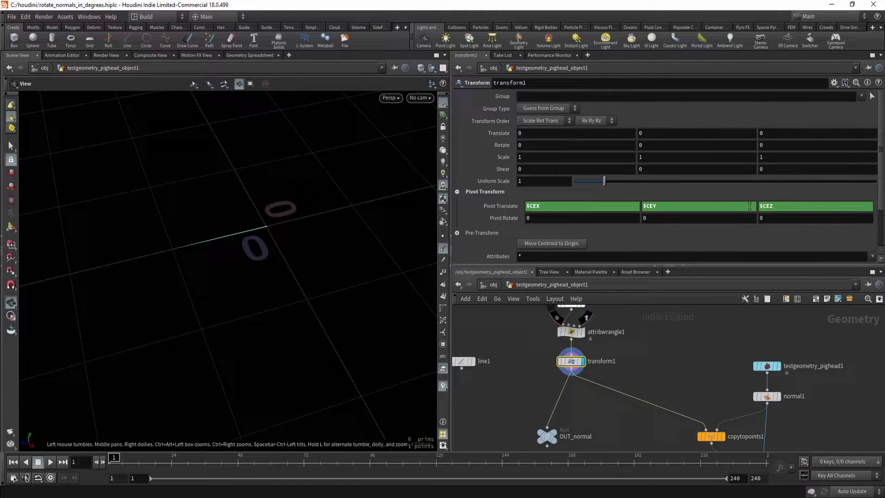
middle_drag(657, 350, 657, 337)
key(Return)
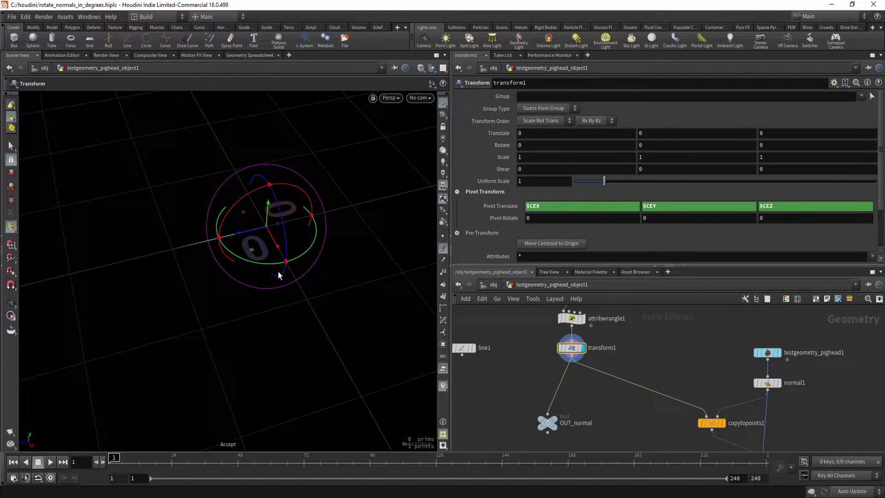
key(r)
drag(271, 227, 289, 181)
key(Escape)
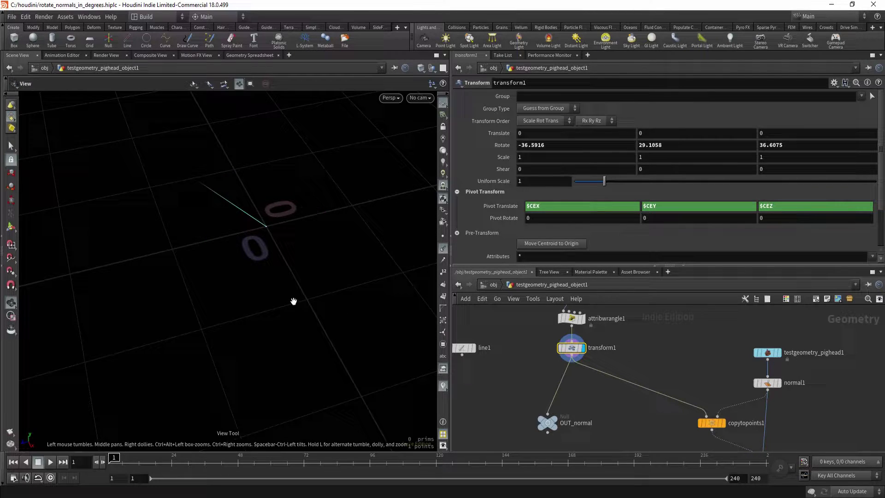
- Show line1 as a template in the viewport to compare it with the rotated normal
drag(293, 300, 267, 277)
middle_drag(498, 375, 547, 389)
click(522, 362)
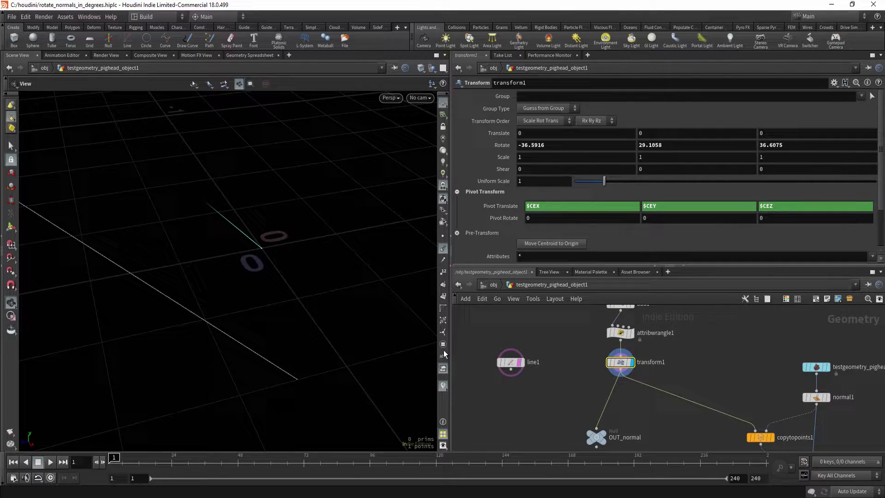
drag(143, 290, 282, 307)
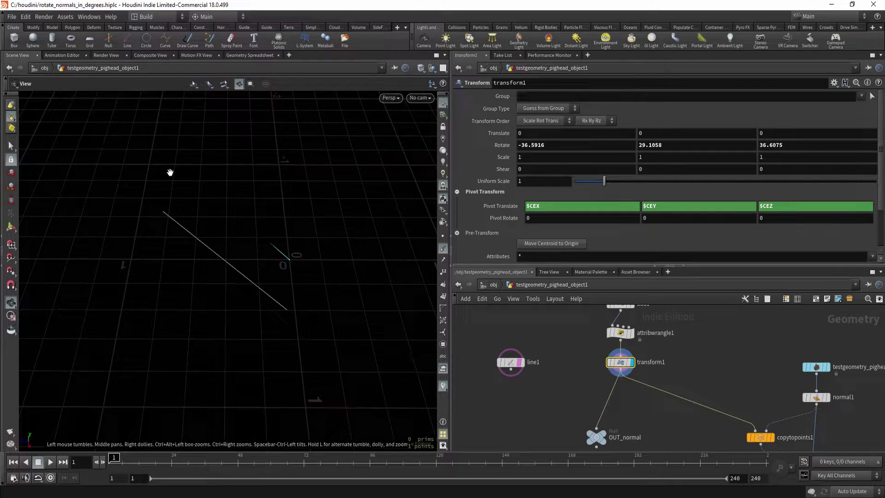
drag(215, 252, 174, 221)
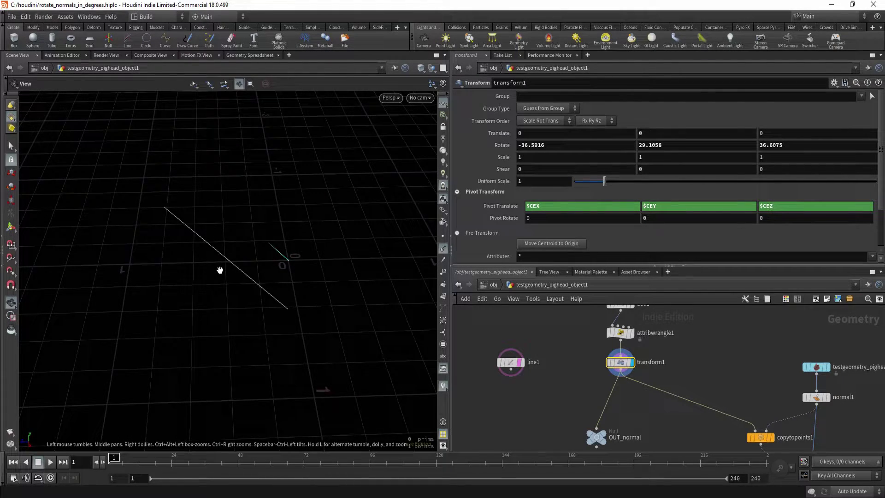
drag(220, 270, 304, 272)
- Reveal line1's Direction expressions that read the normal from OUT_normal, and switch them back to values
click(507, 361)
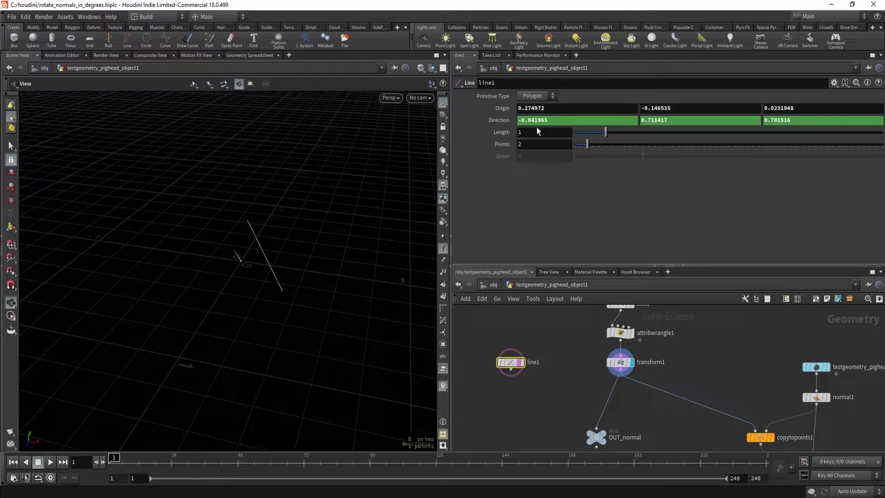
drag(207, 221, 251, 228)
drag(278, 268, 309, 284)
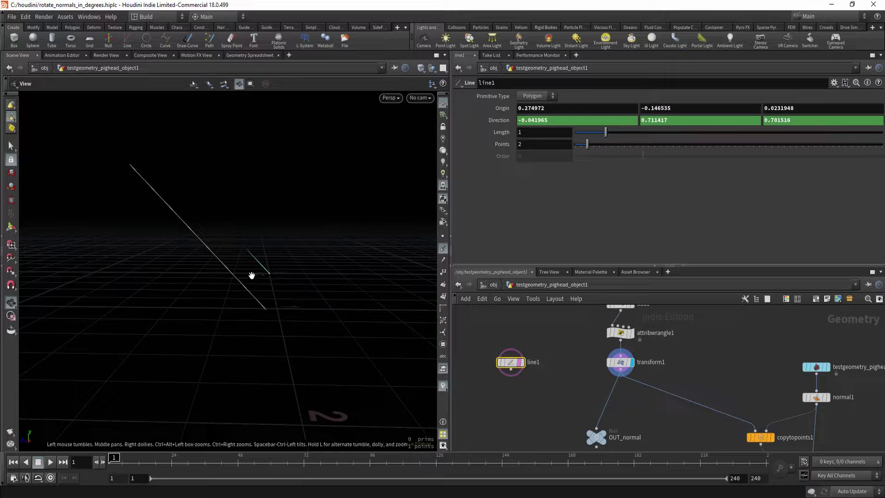
drag(252, 275, 294, 300)
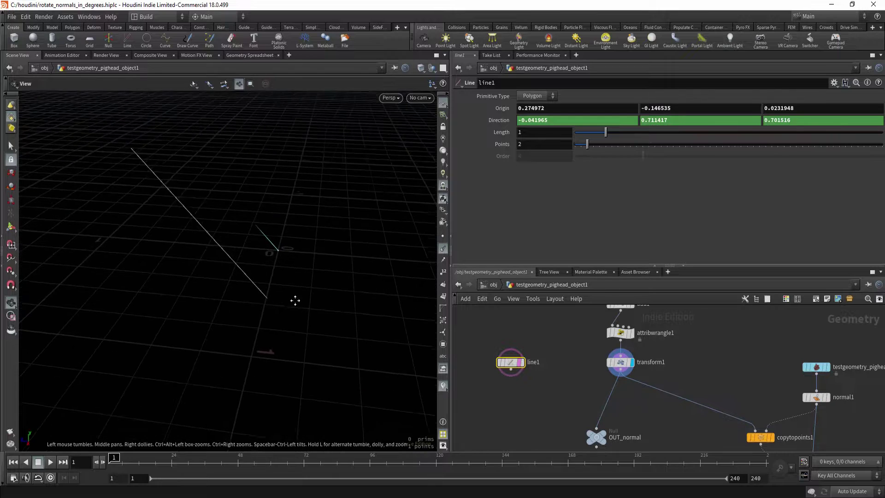
click(502, 120)
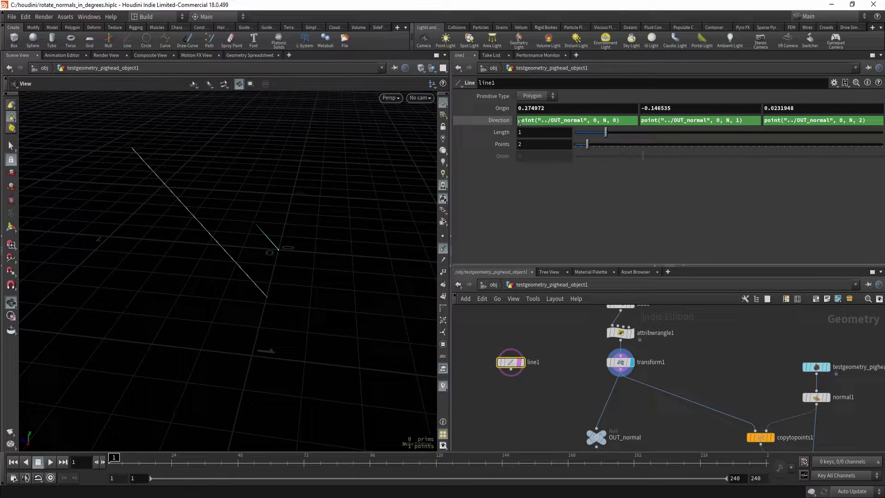
middle_drag(579, 413, 574, 394)
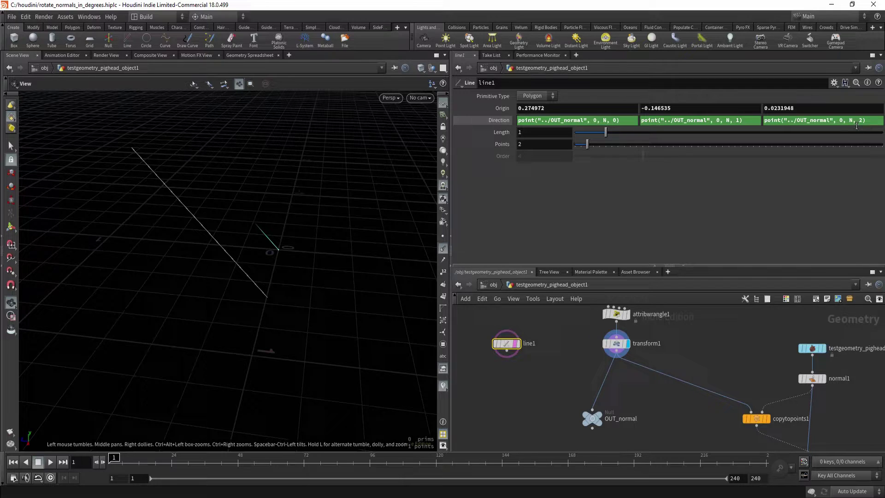
click(502, 121)
- Rotate transform1 freehand to about 324.7, 23.3 and 385.5 degrees, and reset its rotation to zero
drag(286, 238, 267, 230)
click(616, 351)
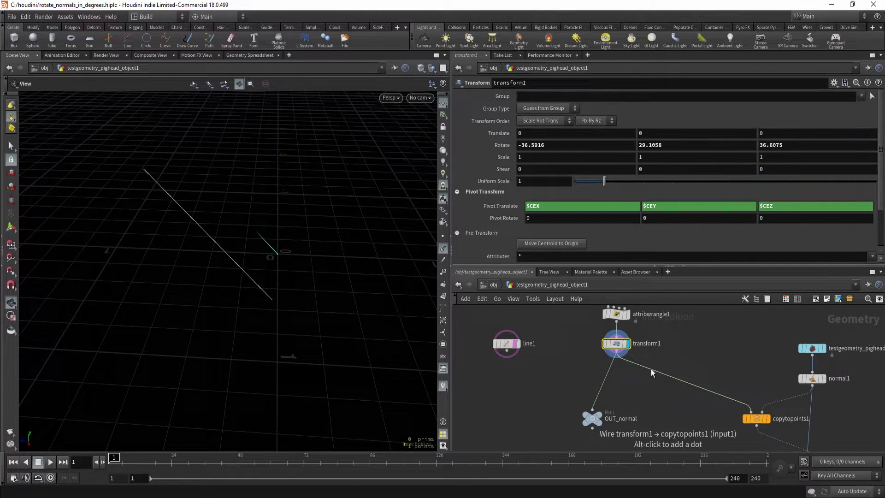
key(Return)
middle_drag(645, 393, 644, 408)
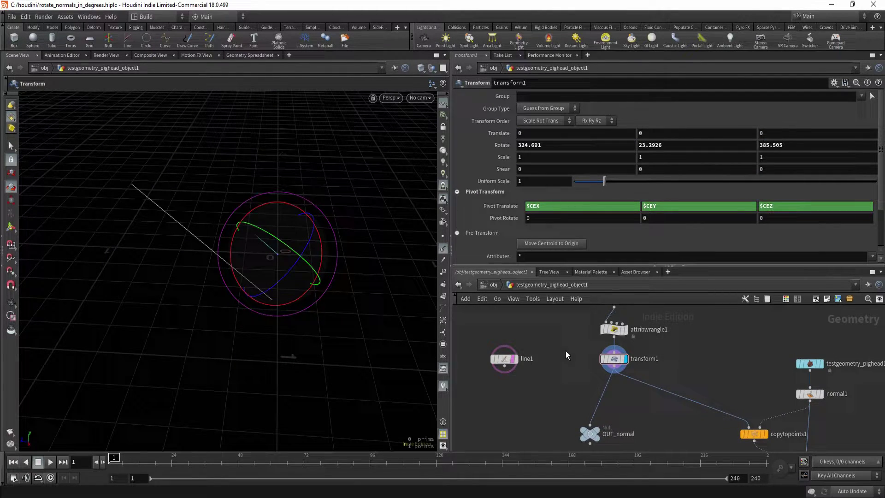
click(614, 360)
middle_drag(611, 382, 612, 384)
ctrl+middle_click(497, 146)
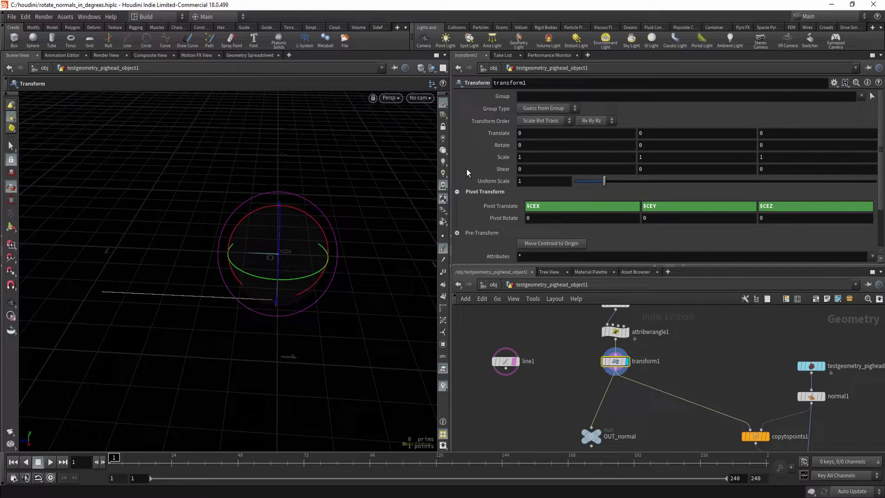
- Rotate transform1 by -45 degrees about X and examine the Direction values of line1
mouse_move(293, 259)
alt+mouse_down()
mouse_move(295, 272)
mouse_move(301, 261)
alt+mouse_up()
key(Return)
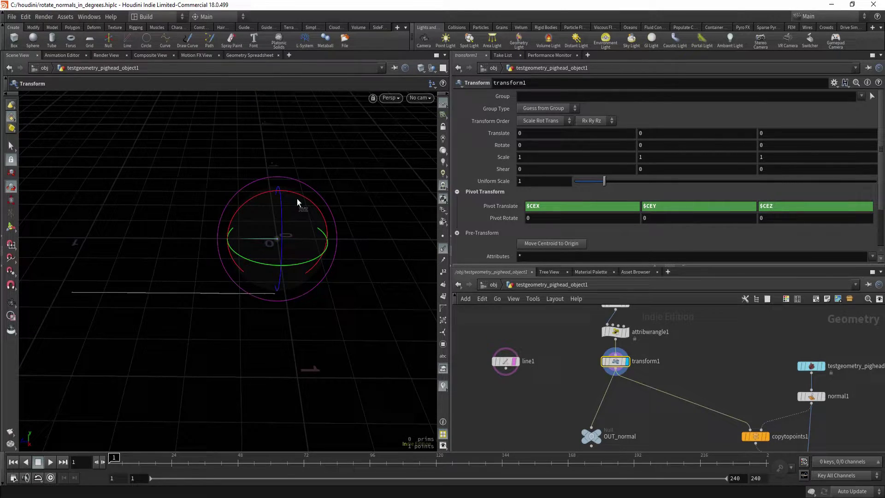
drag(302, 196, 322, 201)
alt+drag(306, 247, 271, 253)
mouse_move(525, 400)
middle_down()
mouse_move(528, 368)
mouse_move(538, 392)
middle_up()
click(513, 356)
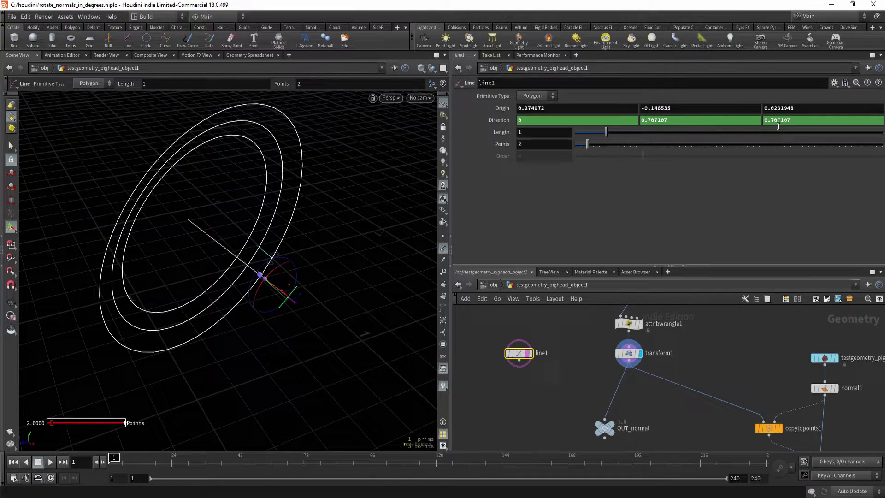
- Set the X rotation of transform1 to 15 degrees
click(629, 354)
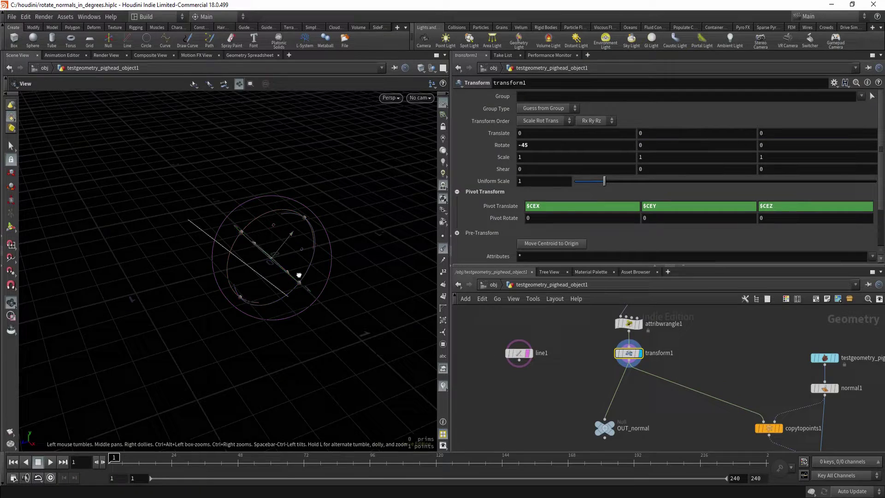
drag(530, 145, 501, 148)
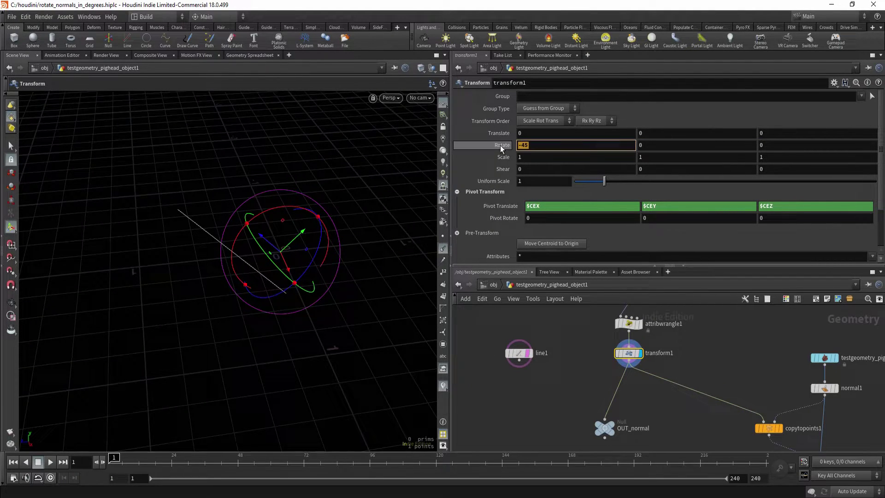
key(Return)
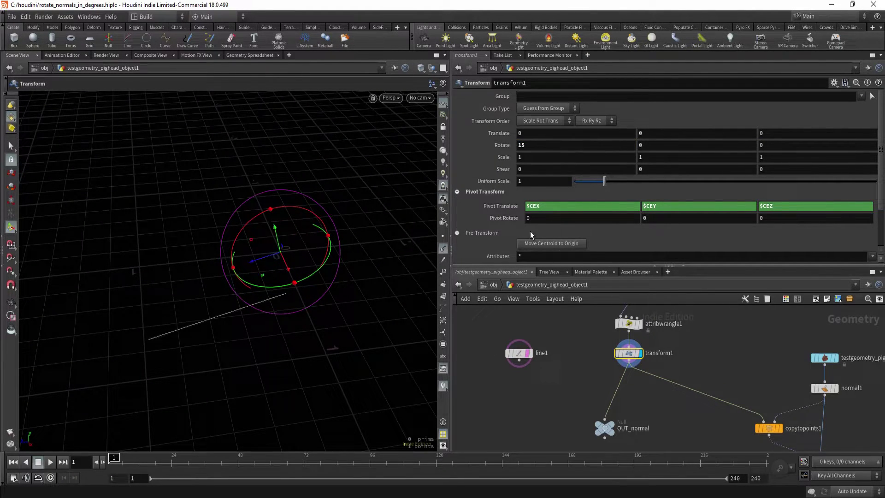
- Set the X rotation of transform1 to 5 degrees and examine the resulting Direction of line1
double_click(537, 146)
text(5)
key(Return)
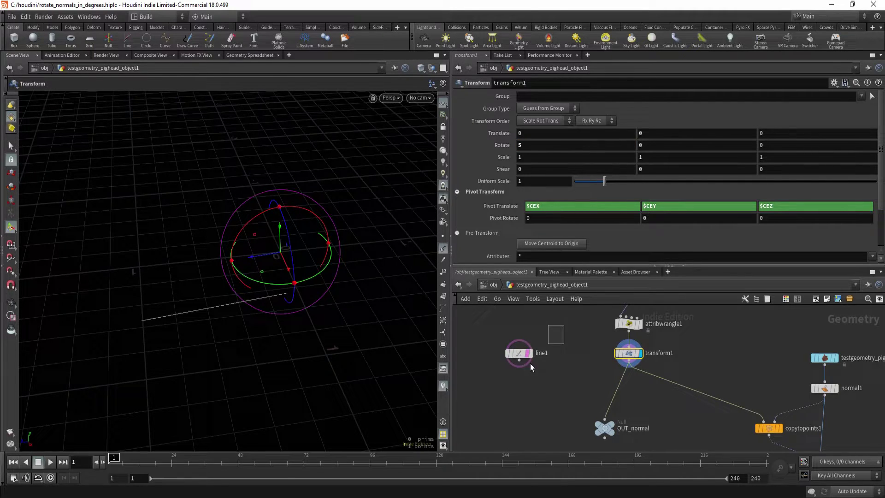
click(521, 354)
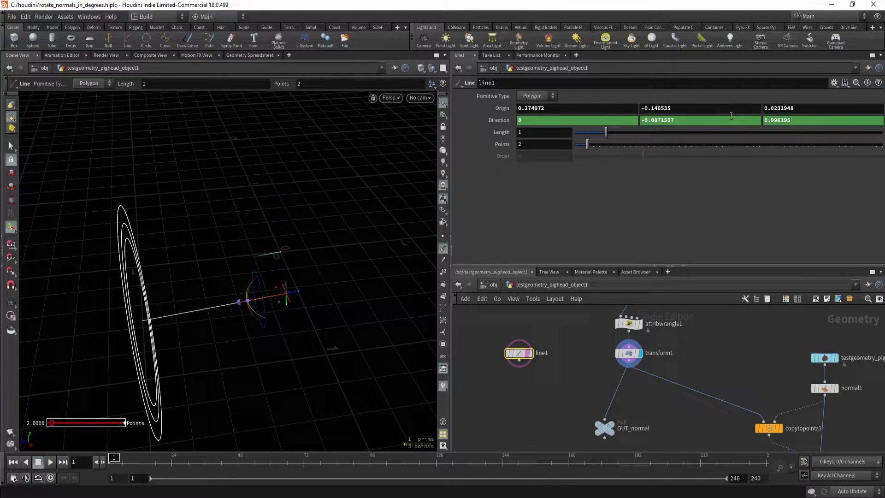
alt+drag(293, 259, 270, 266)
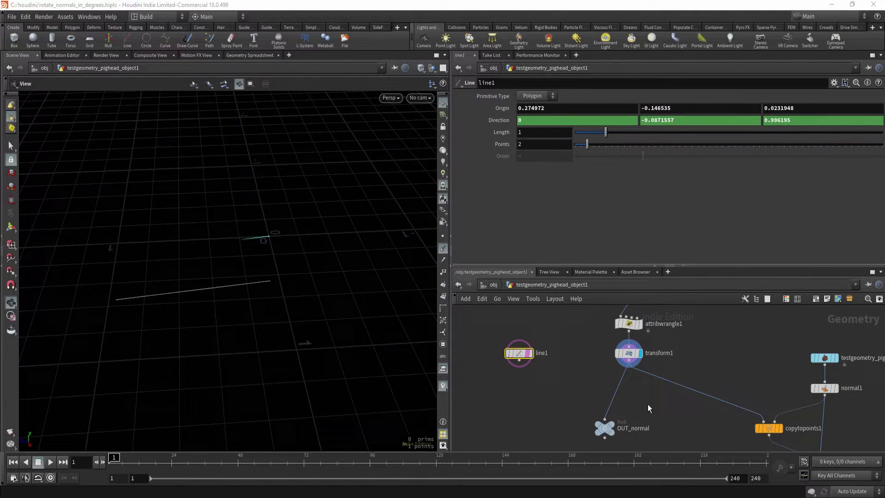
- Display normal1 to examine the point normals on the pig head
middle_drag(653, 399, 584, 369)
middle_drag(687, 351, 644, 363)
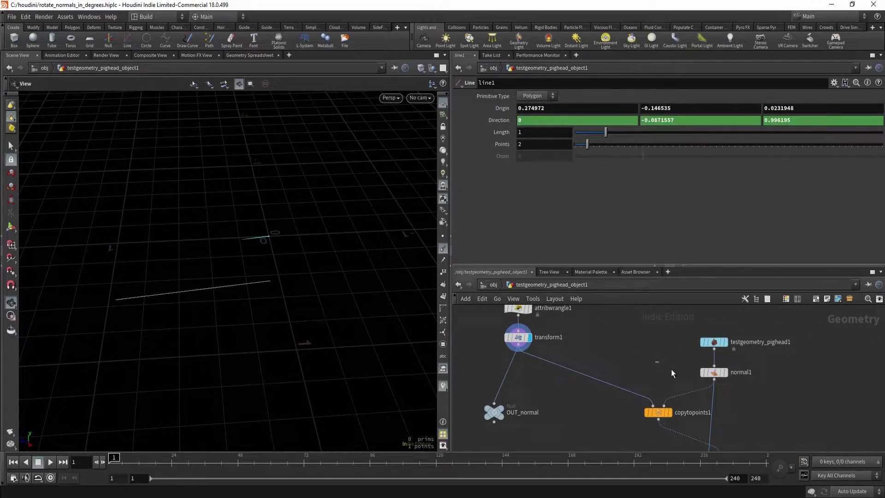
click(725, 372)
drag(193, 258, 212, 244)
middle_drag(540, 408, 564, 421)
click(682, 442)
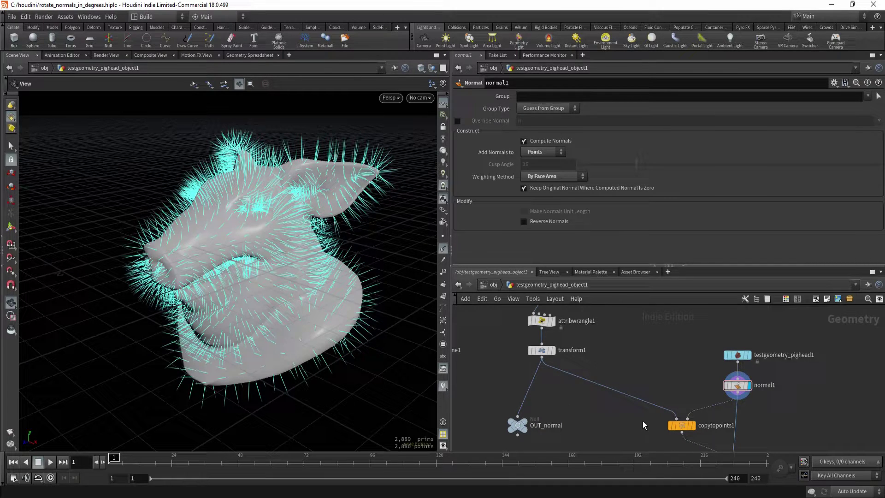
- Display transform1 and reset its rotation to zero on all axes
middle_drag(642, 421, 641, 421)
click(538, 349)
click(551, 349)
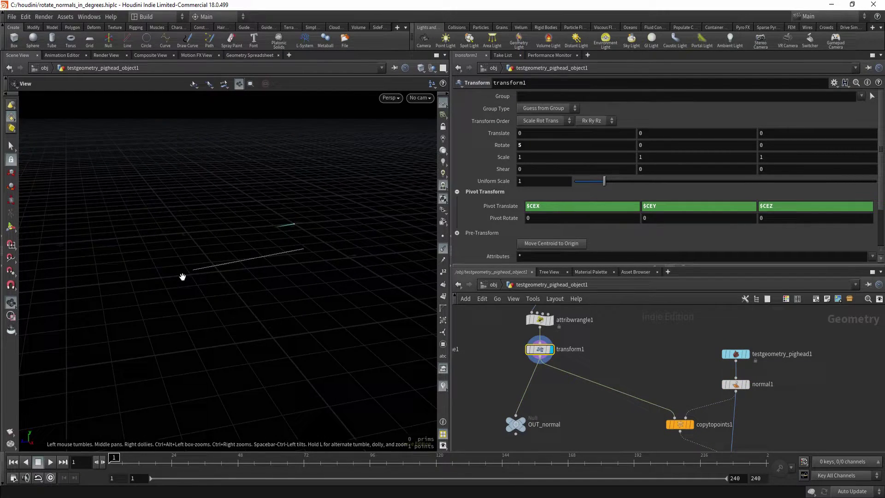
ctrl+middle_click(507, 148)
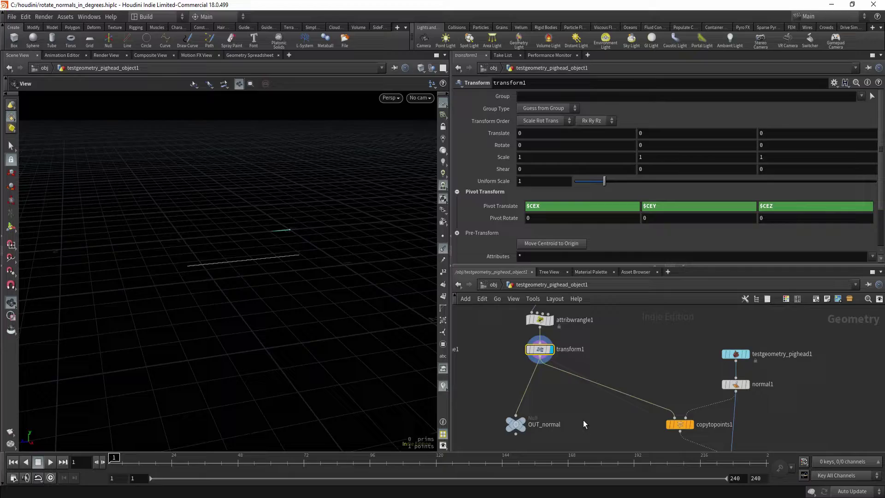
- Display copytopoints1 to show the single normal copied onto the pig head's points
middle_drag(608, 400, 607, 397)
click(681, 421)
click(692, 420)
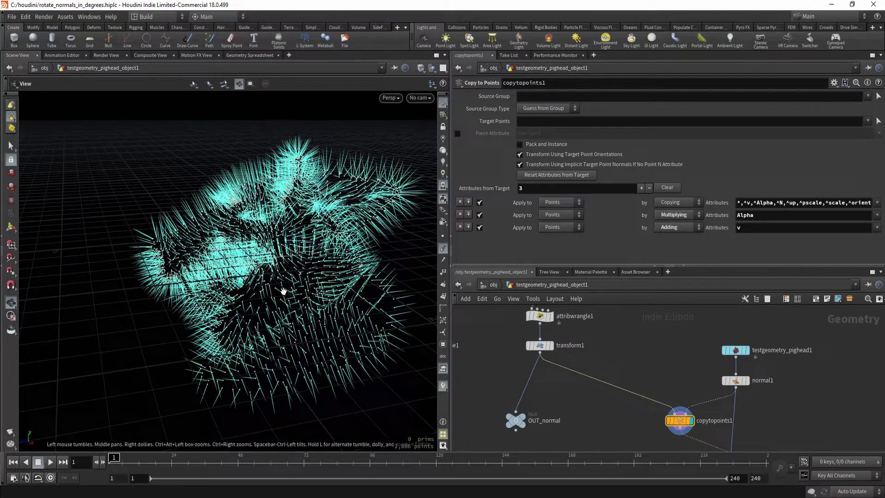
- Rotate transform1 freehand with its viewport handle to about 8.3, 8.1 and 55.2 degrees on X, Y and Z
drag(283, 290, 315, 295)
middle_drag(580, 404, 536, 369)
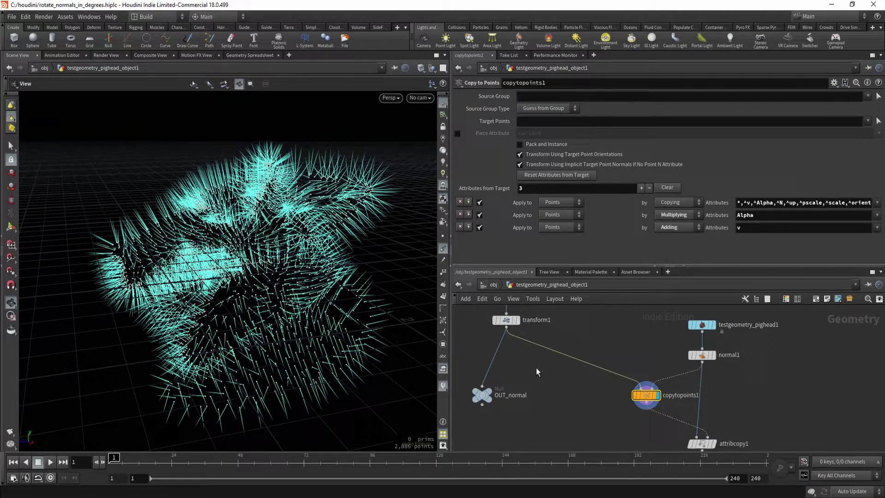
middle_drag(697, 339, 687, 345)
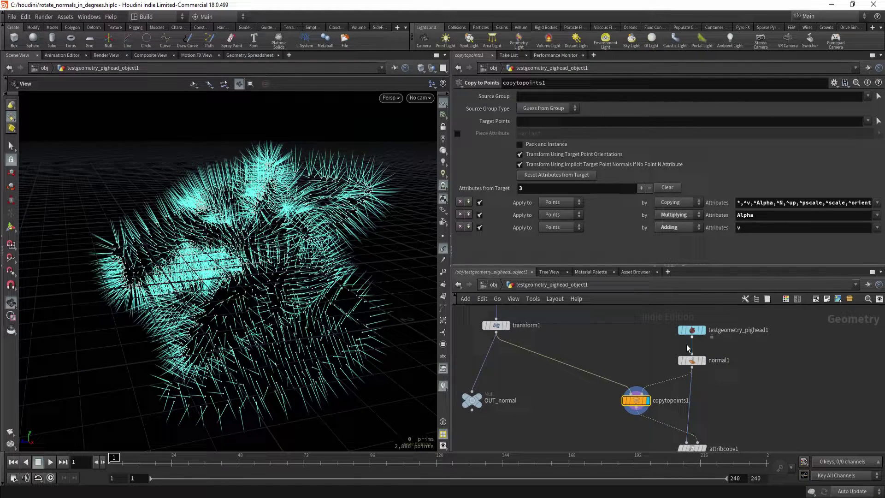
middle_drag(502, 350, 524, 360)
click(518, 335)
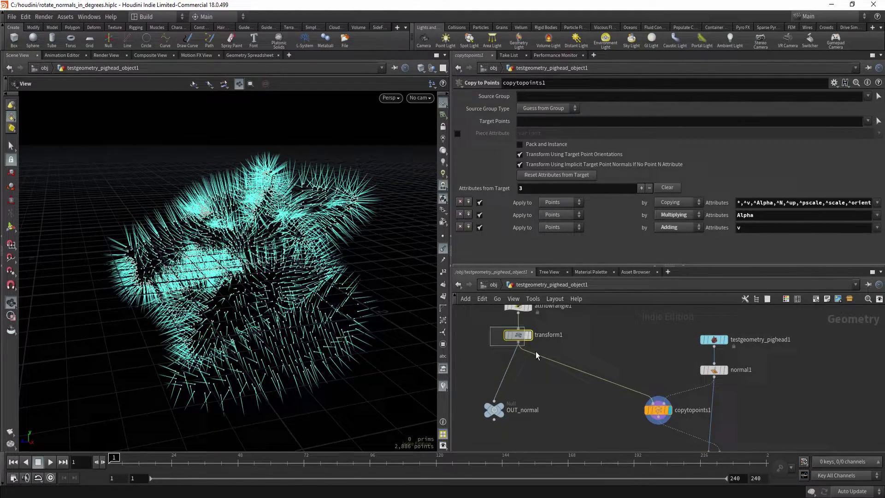
key(r)
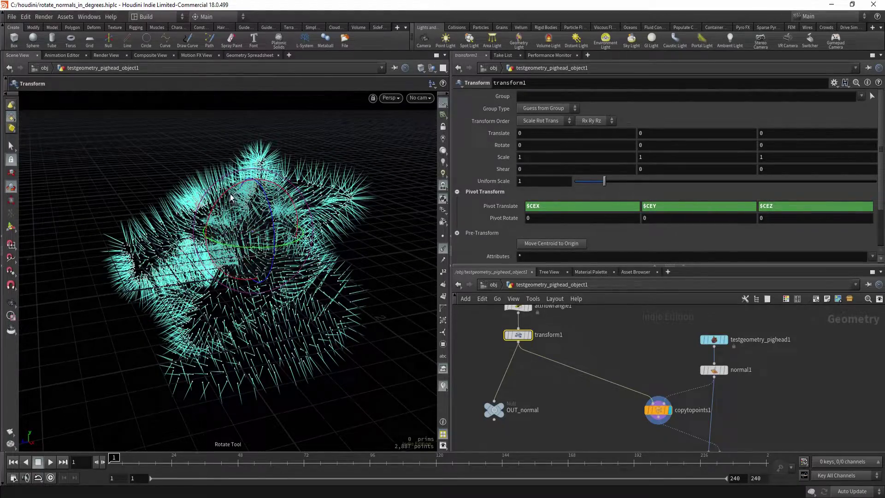
drag(230, 197, 203, 216)
drag(243, 190, 294, 202)
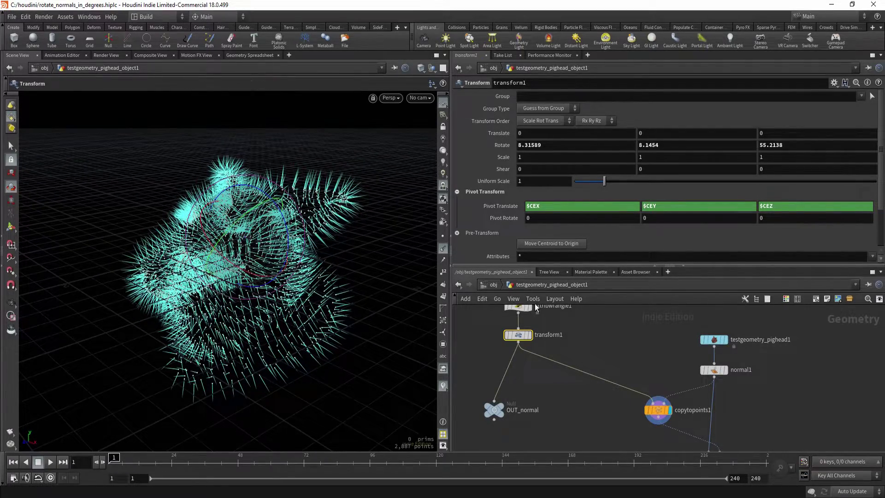
- Display attribcopy1 and examine the rotated normals transferred onto the pig head's surface
middle_drag(605, 353, 568, 328)
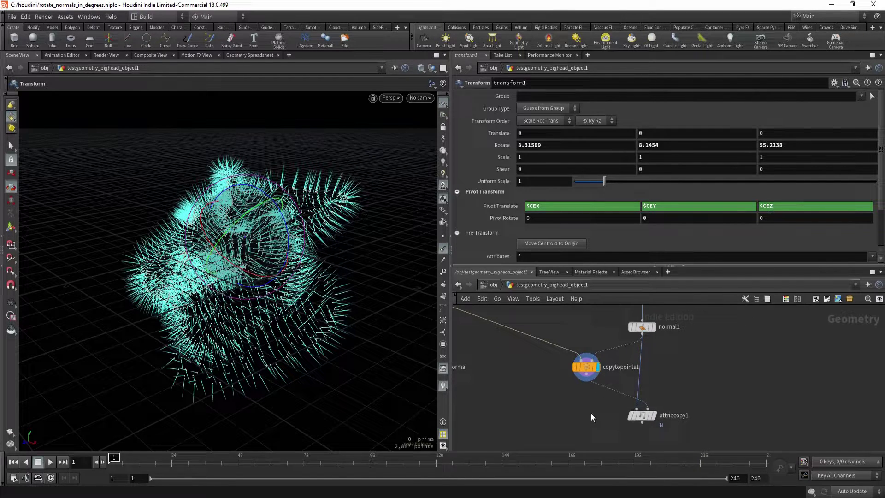
drag(591, 403, 689, 447)
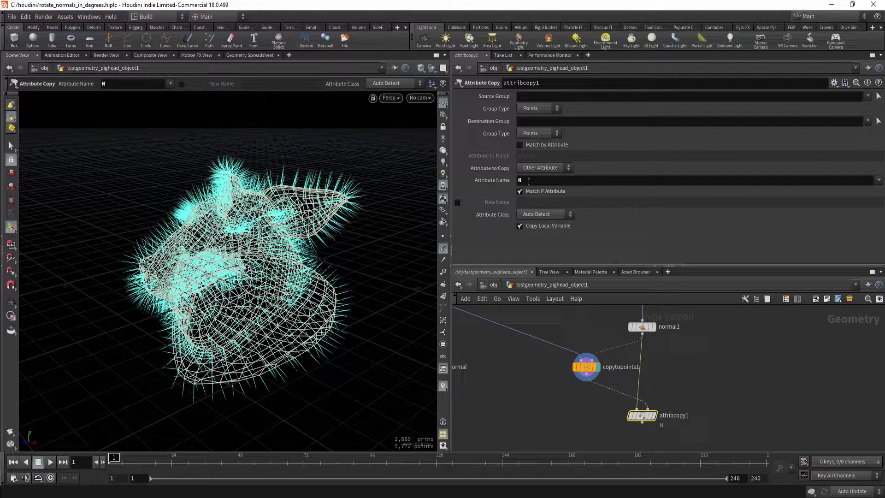
click(653, 415)
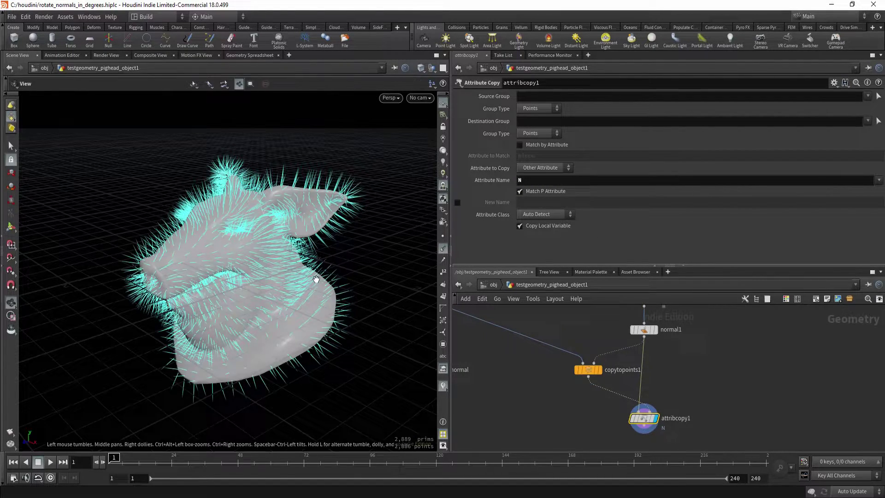
middle_drag(555, 380, 607, 402)
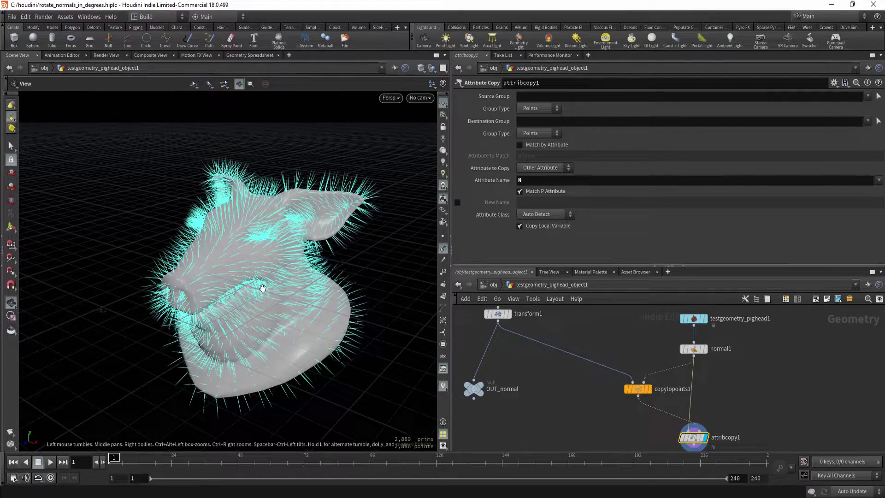
alt+drag(261, 289, 266, 218)
key(Return)
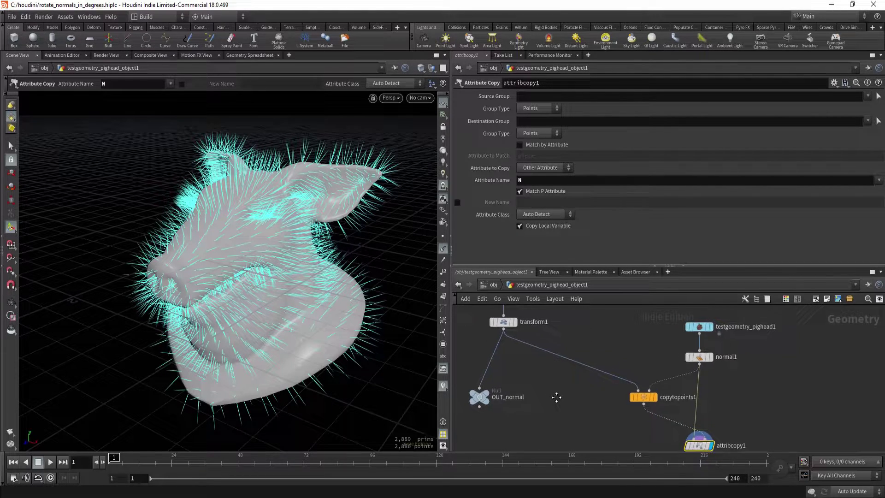
- Rotate transform1 freehand to about -77.6, -33.7 and 300 degrees while attribcopy1 stays displayed
middle_drag(556, 397, 568, 403)
middle_drag(474, 320, 486, 338)
drag(485, 337, 544, 363)
key(r)
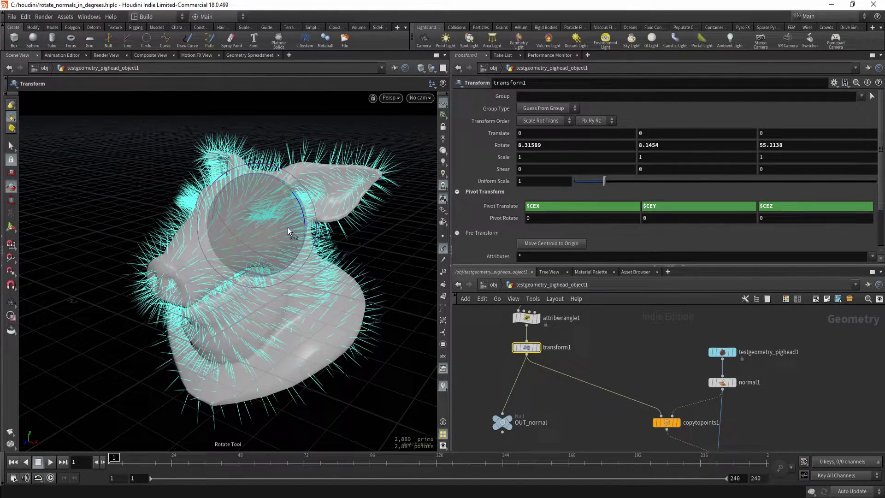
drag(288, 227, 357, 228)
alt+middle_drag(355, 228, 322, 232)
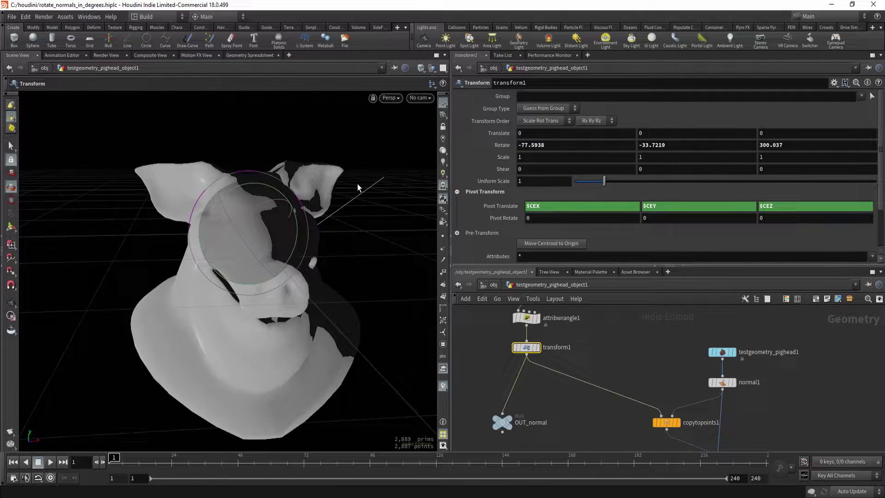
- Examine the pig head's shading from several sides and rotate transform1 freehand to about 417.2, -46.5 and -129.6 degrees
alt+drag(358, 183, 380, 144)
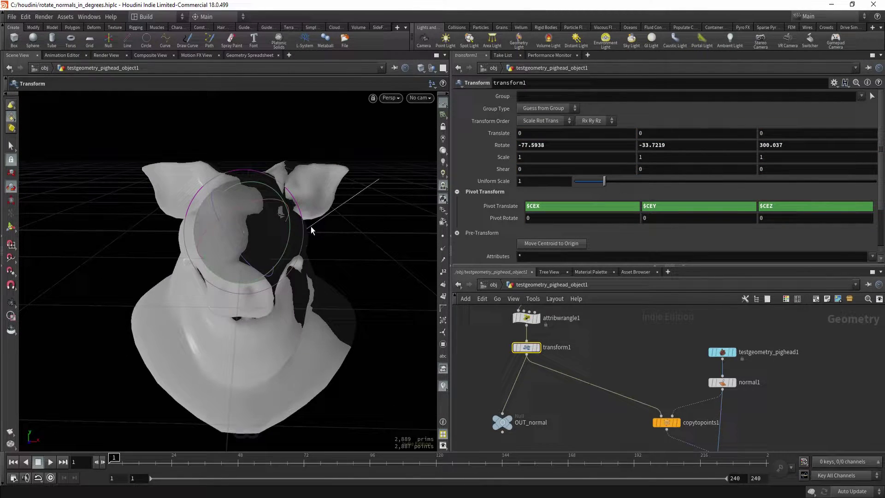
alt+drag(369, 190, 332, 206)
alt+right_drag(331, 205, 319, 212)
alt+drag(318, 212, 325, 234)
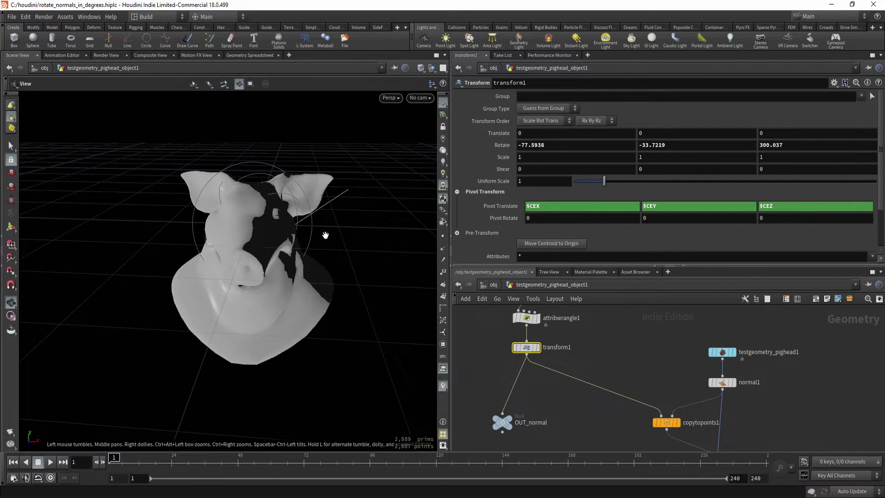
drag(264, 220, 365, 282)
key(Escape)
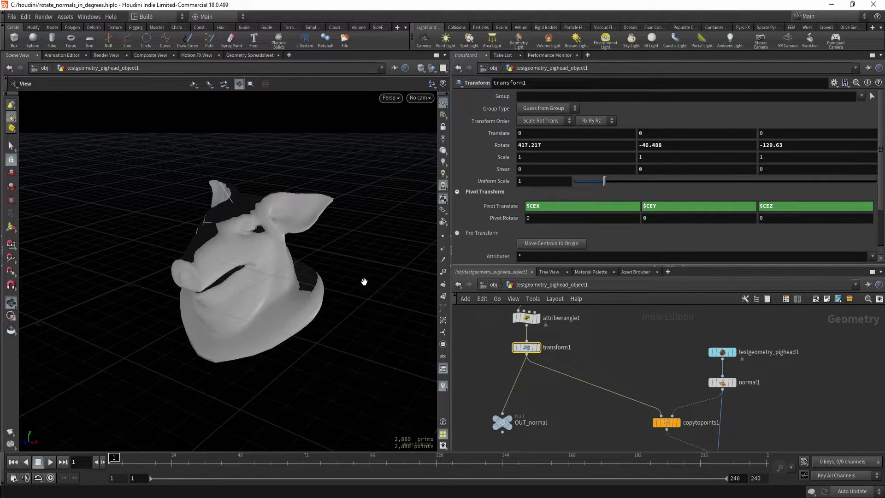